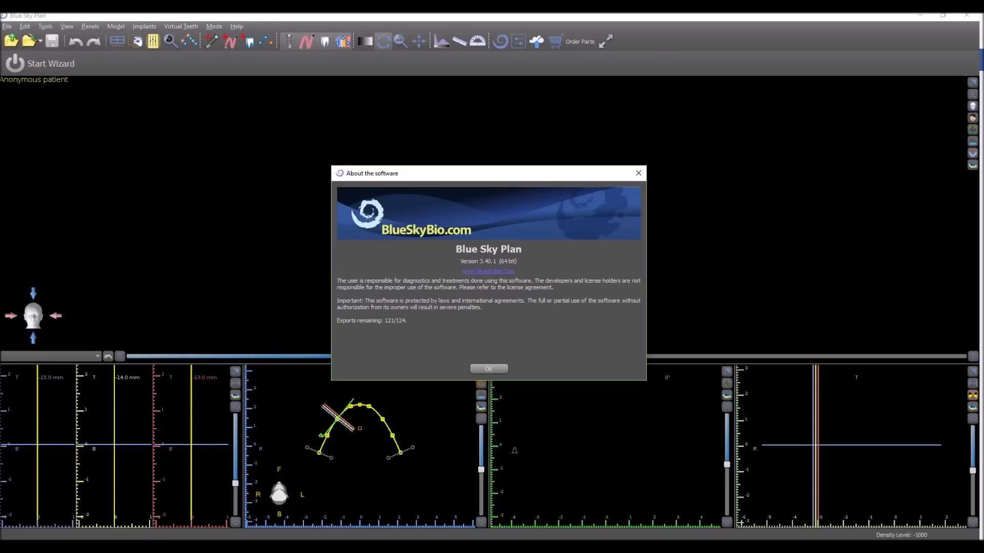
Dismiss the software information window and start the surgical guide wizard, keeping Model CT as the import type after reviewing the alternatives
left_click(489, 369)
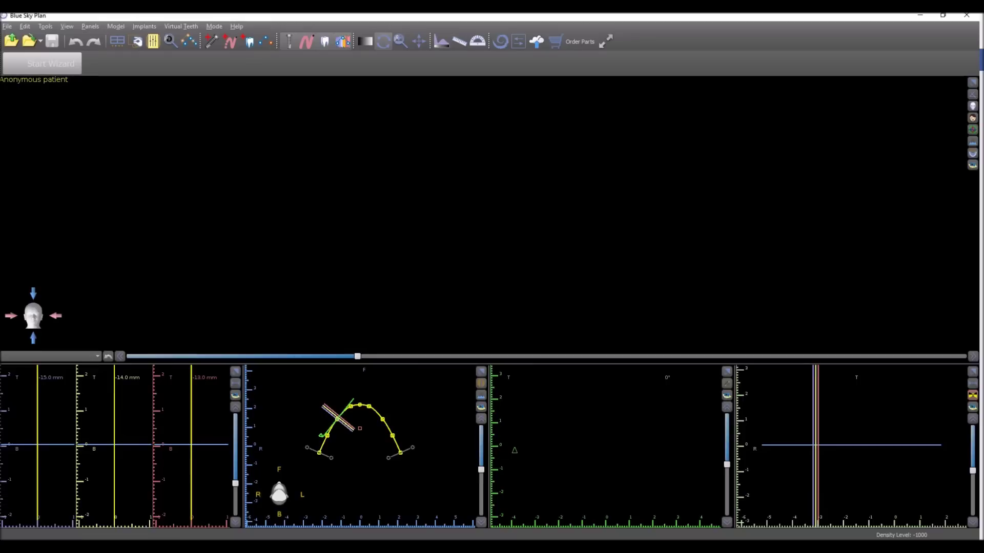
left_click(51, 64)
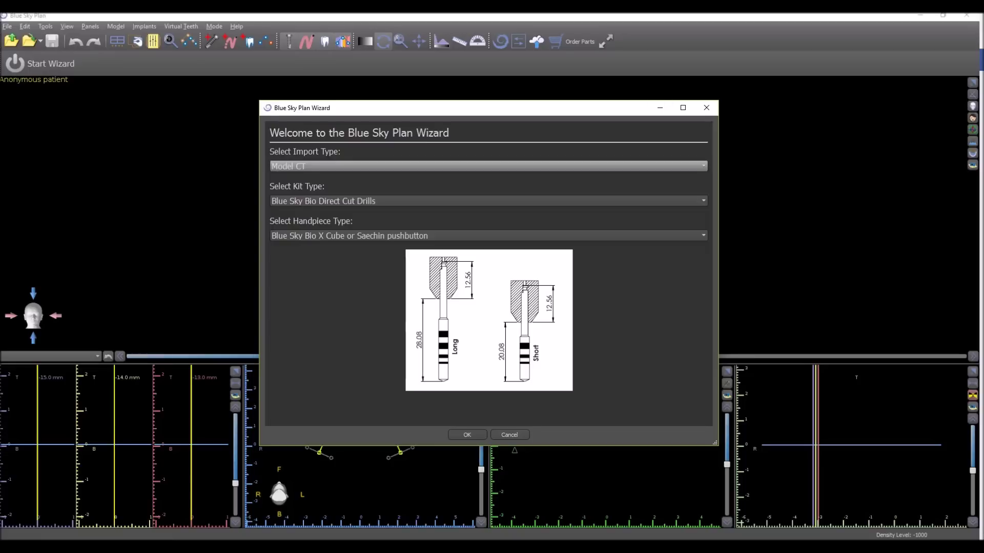
left_click(488, 166)
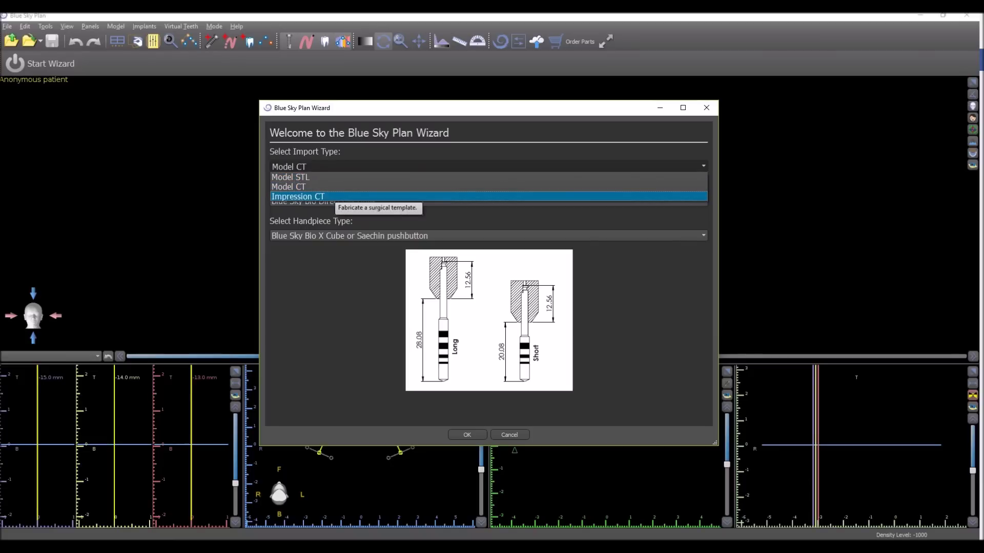
left_click(350, 167)
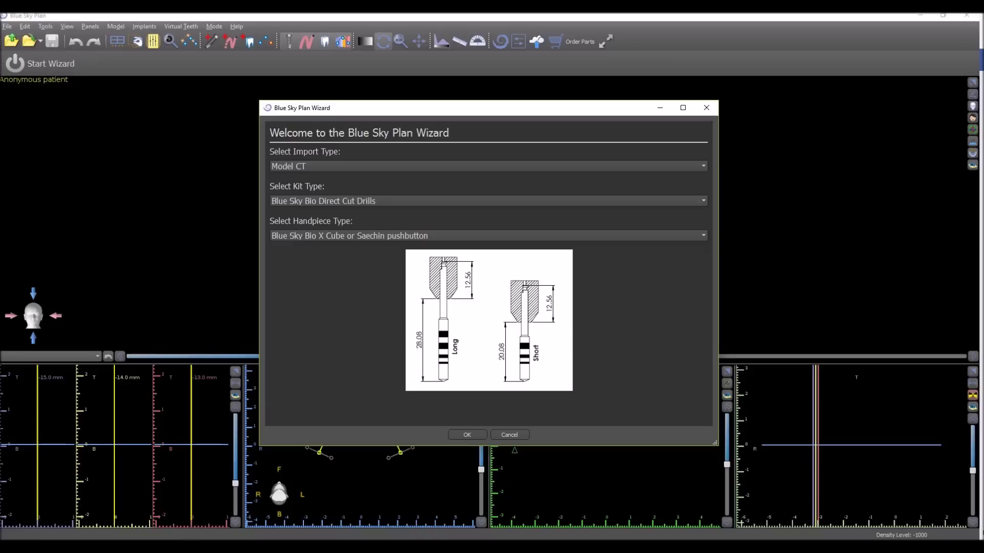
key("Tab")
key("Tab")
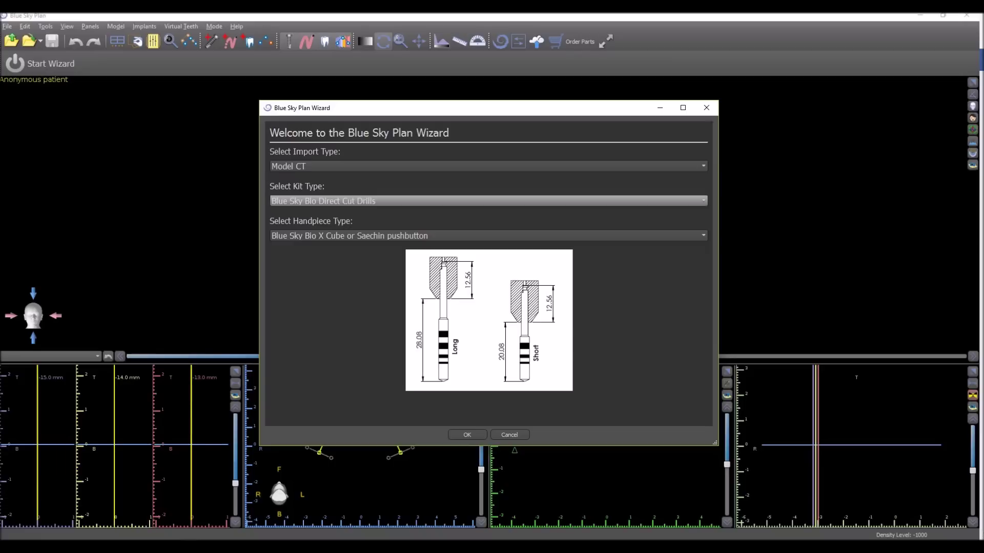
Review the wizard's kit and handpiece options, and set the kit type to Blue Sky Bio Fully Guided Surgical Kit
left_click(489, 201)
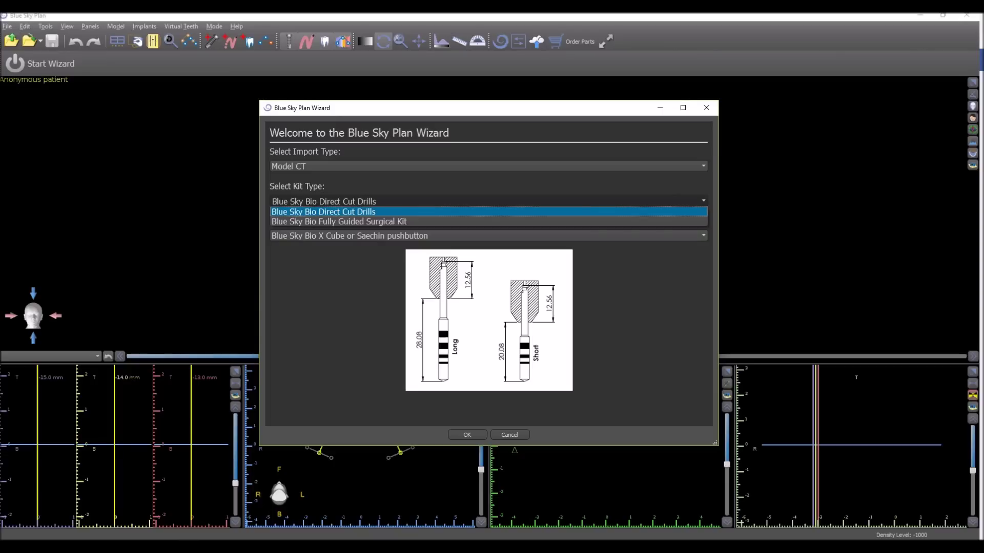
left_click(488, 211)
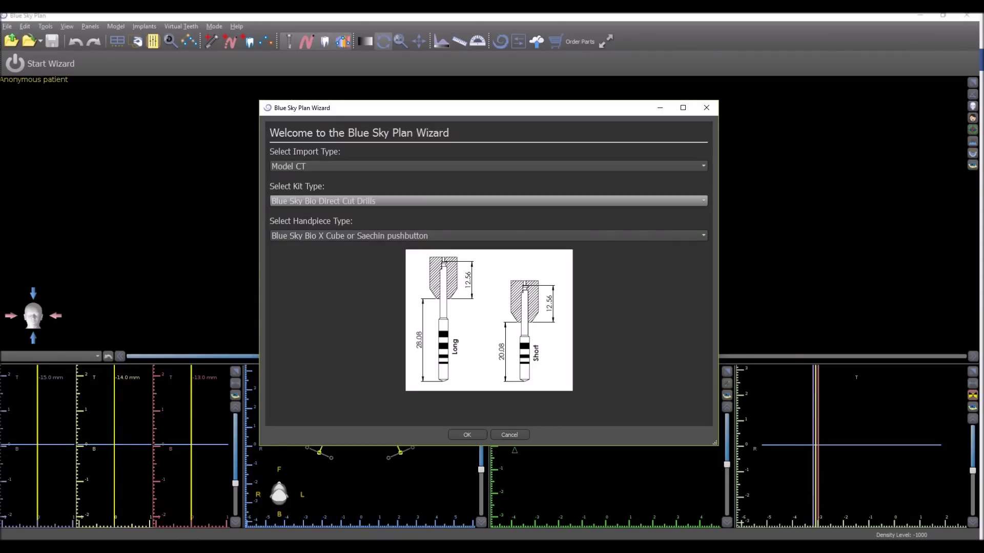
key("Tab")
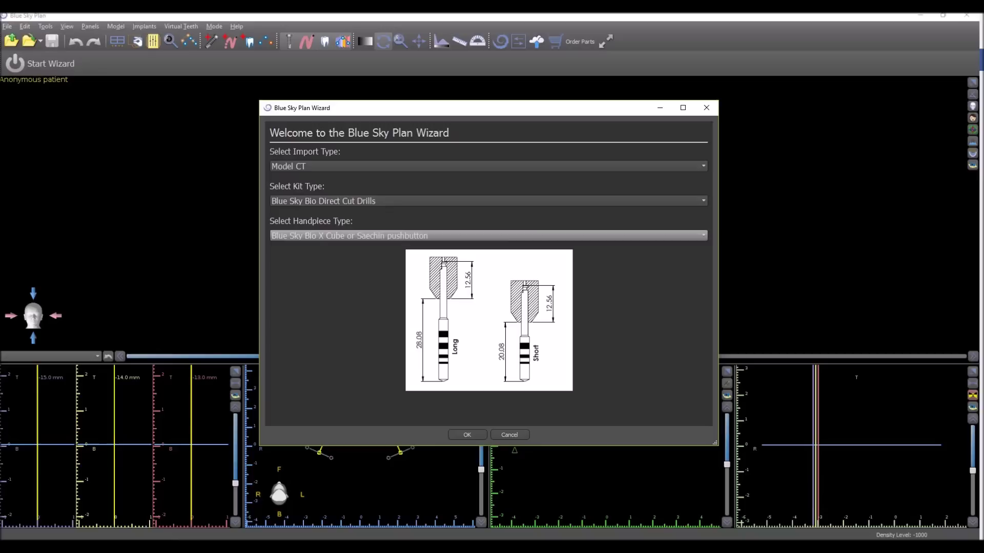
key("alt+Down")
key("Return")
key("shift+Tab")
key("alt+Down")
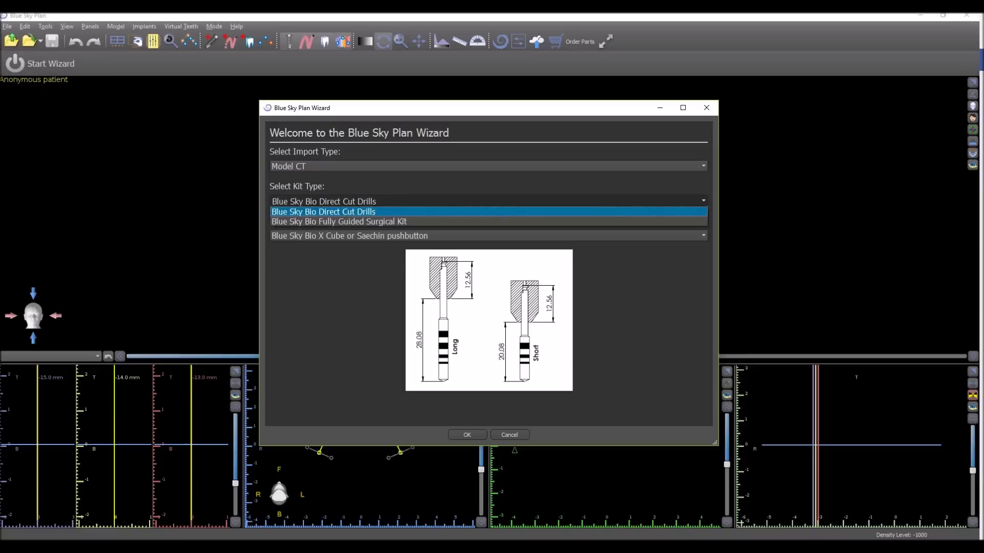
key("Down")
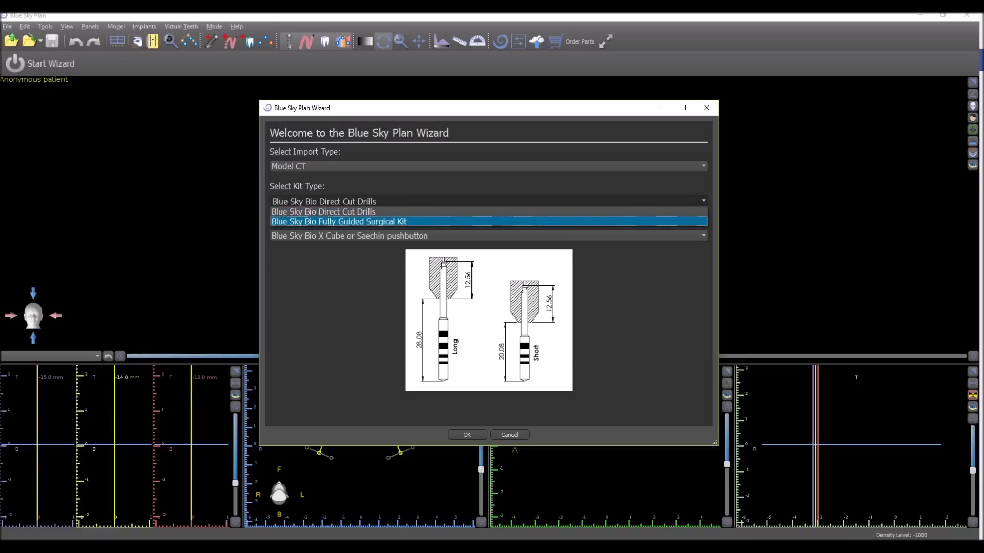
key("Return")
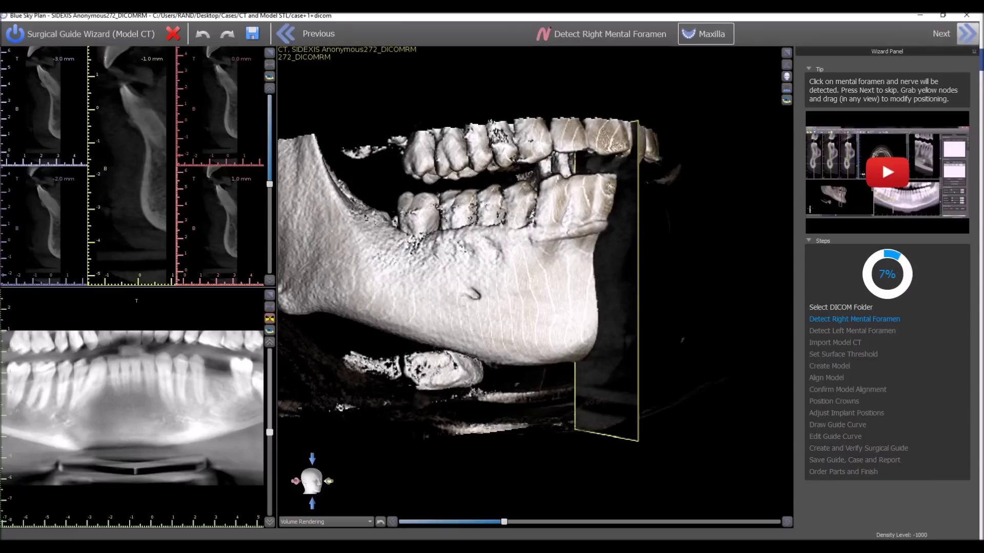
Skip the right mental foramen detection and mark the left mental foramen on the 3D jaw to detect its nerve
left_click(967, 33)
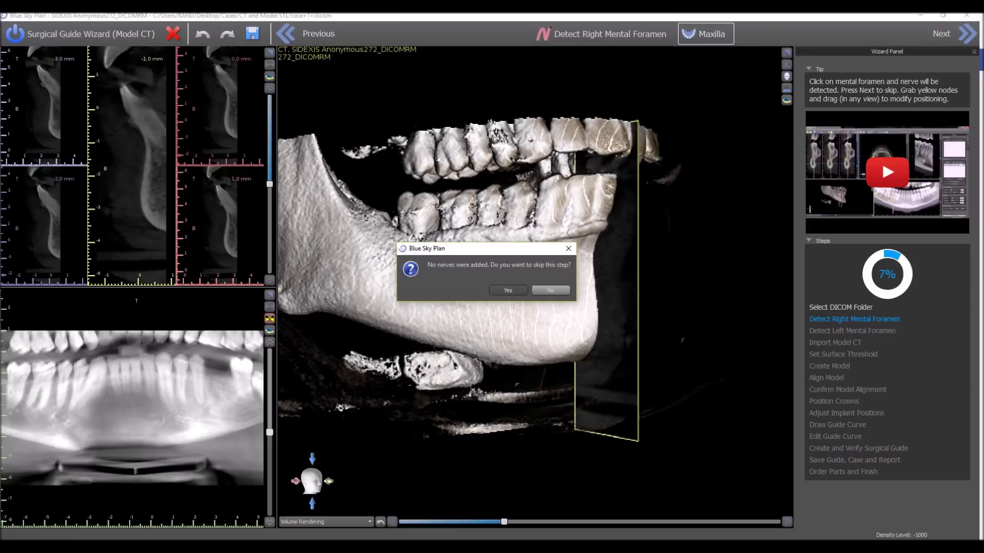
left_click(508, 291)
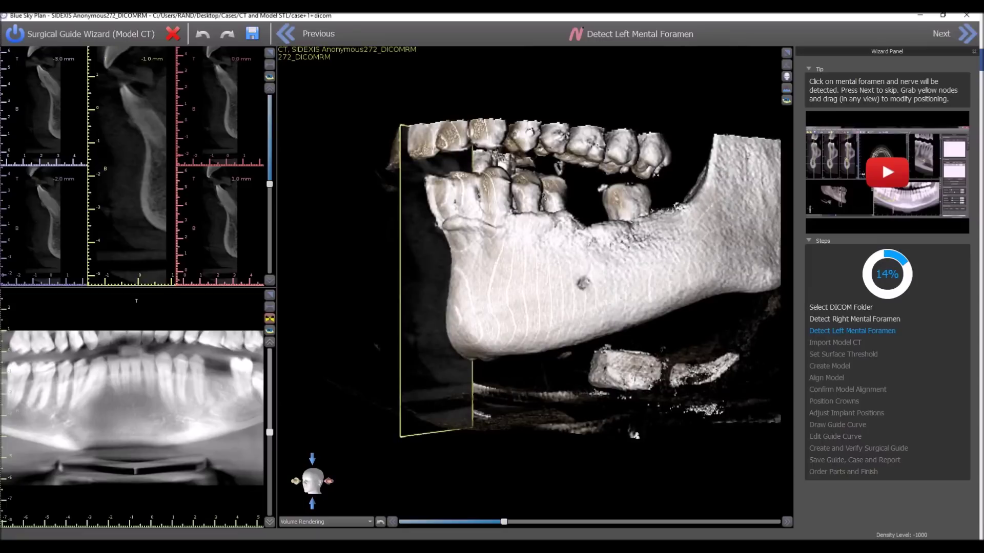
left_click(583, 282)
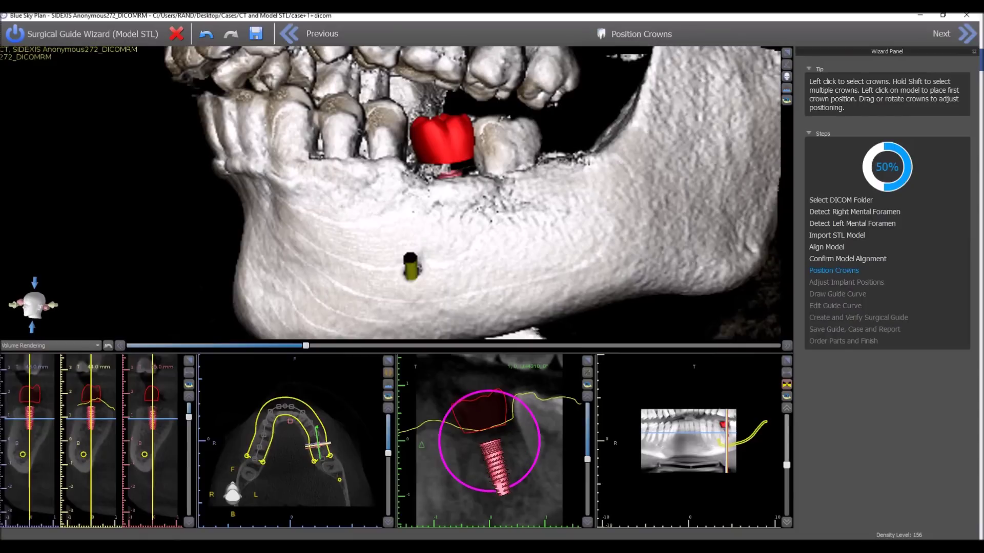
Nudge the implant's tilt in the tangential view and select the red molar crown briefly in the 3D view
left_click_drag(507, 489, 509, 487)
left_click(444, 135)
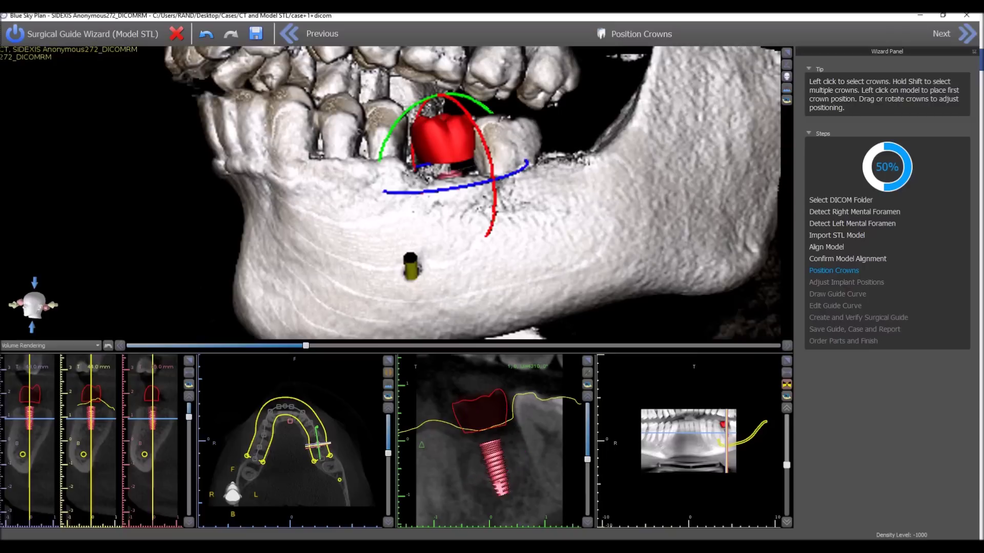
key("Escape")
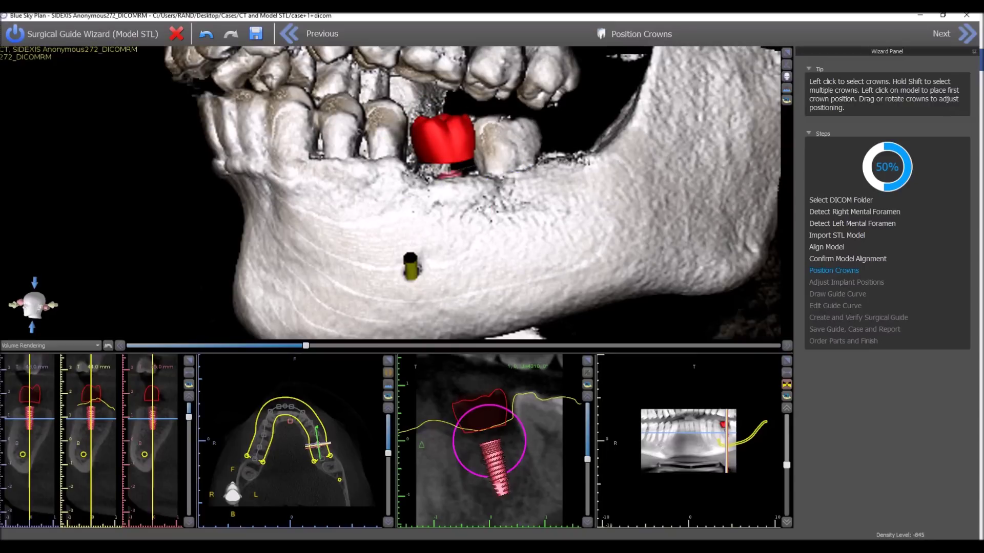
Turn on Implant Always Vertical in Tangential View and rotate the slice around the implant to inspect the surrounding bone
left_click_drag(588, 459, 587, 464)
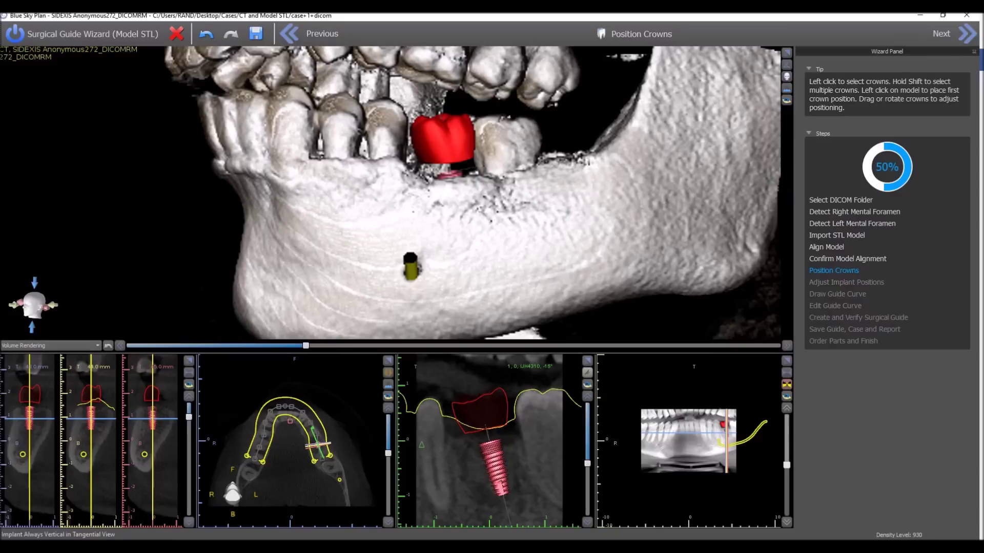
left_click(587, 373)
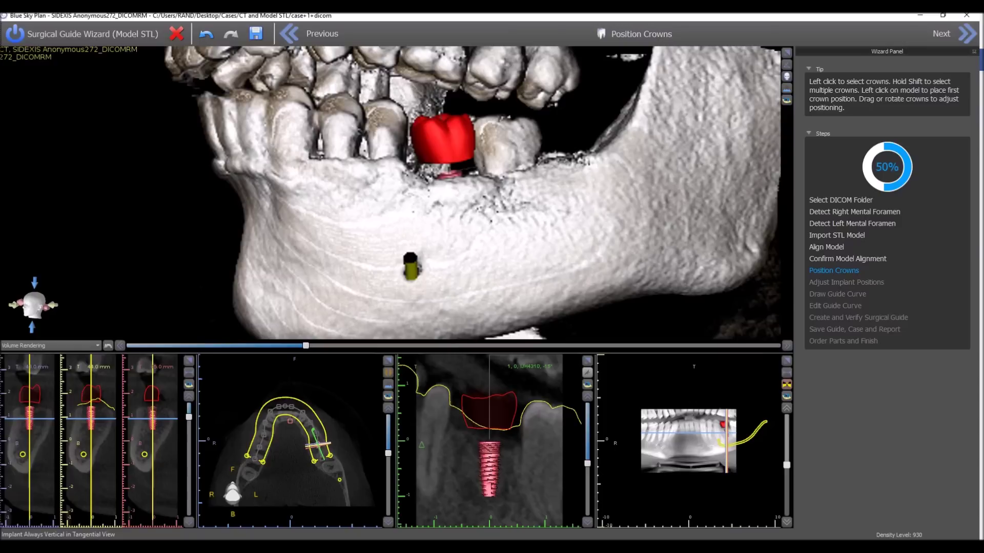
left_click_drag(587, 463, 588, 451)
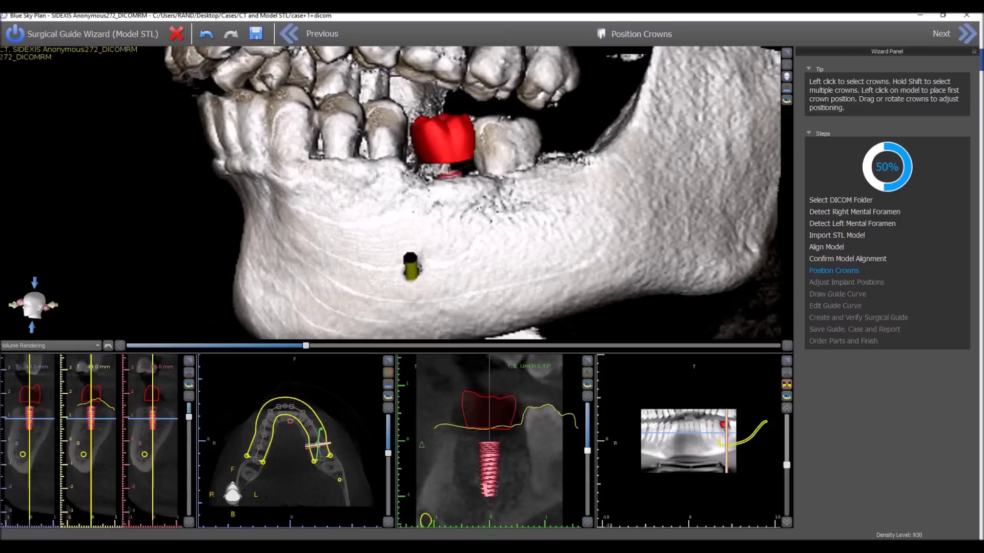
scroll(489, 440, "down", 5)
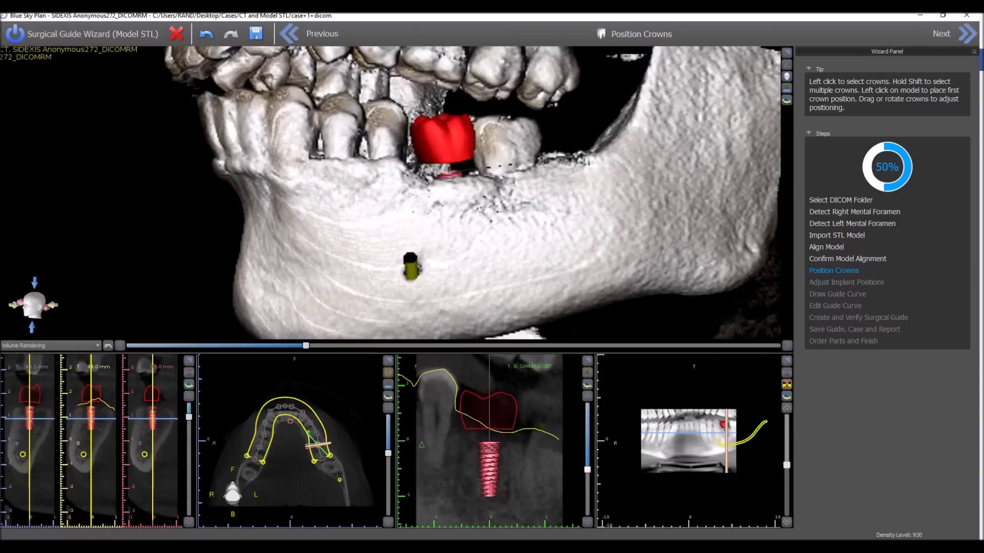
scroll(490, 440, "up", 3)
scroll(489, 441, "down", 2)
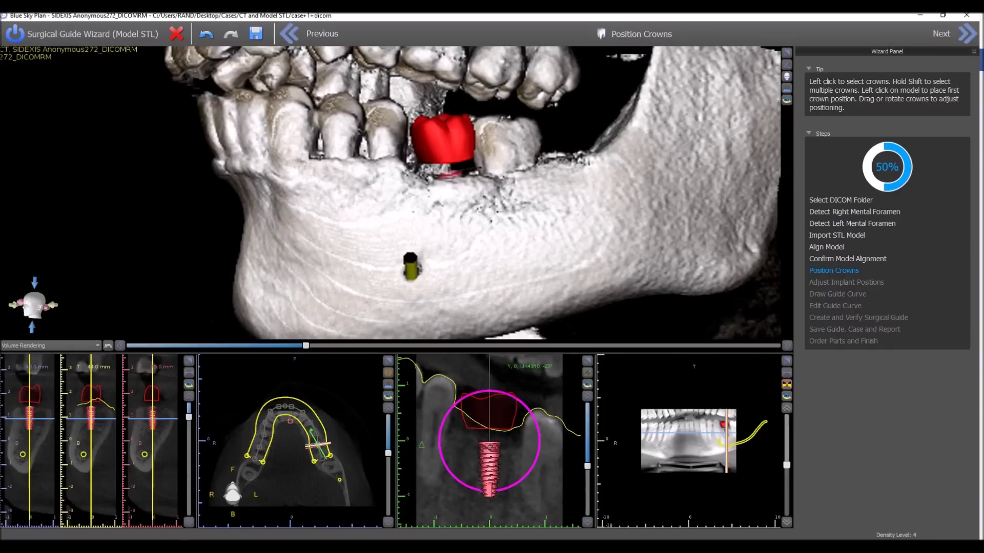
Adjust the implant's angulation between the neighbouring teeth in the tangential view
left_click_drag(489, 492, 499, 491)
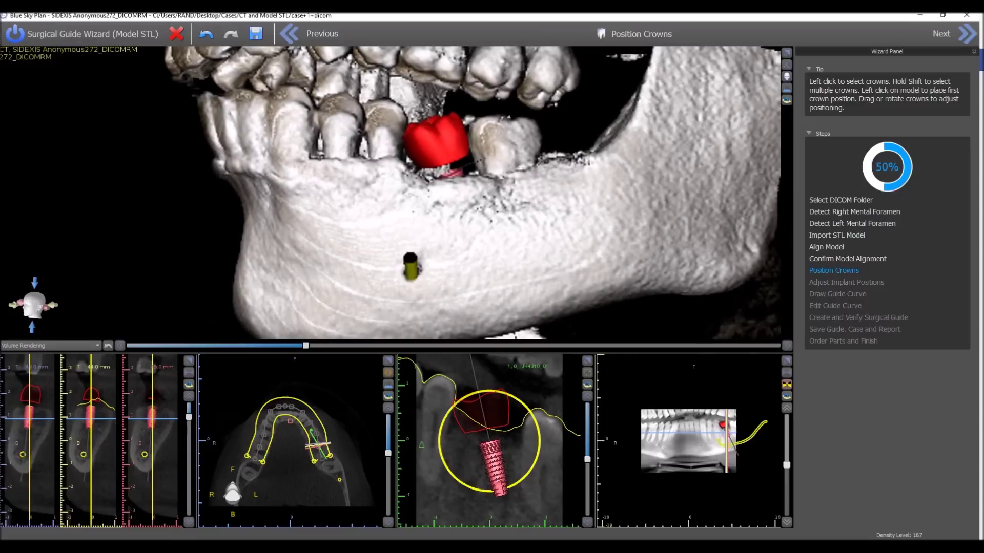
left_click_drag(499, 491, 500, 490)
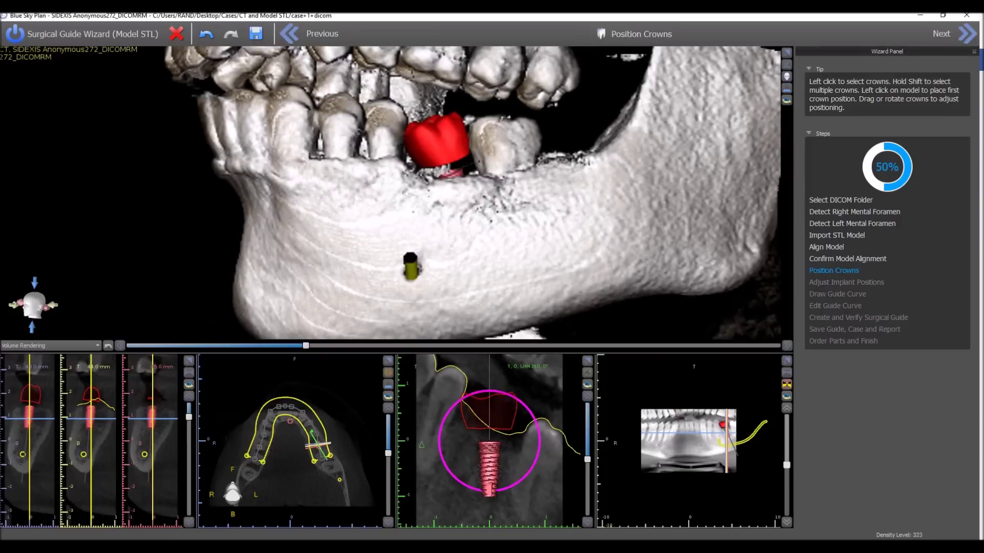
left_click_drag(499, 490, 498, 491)
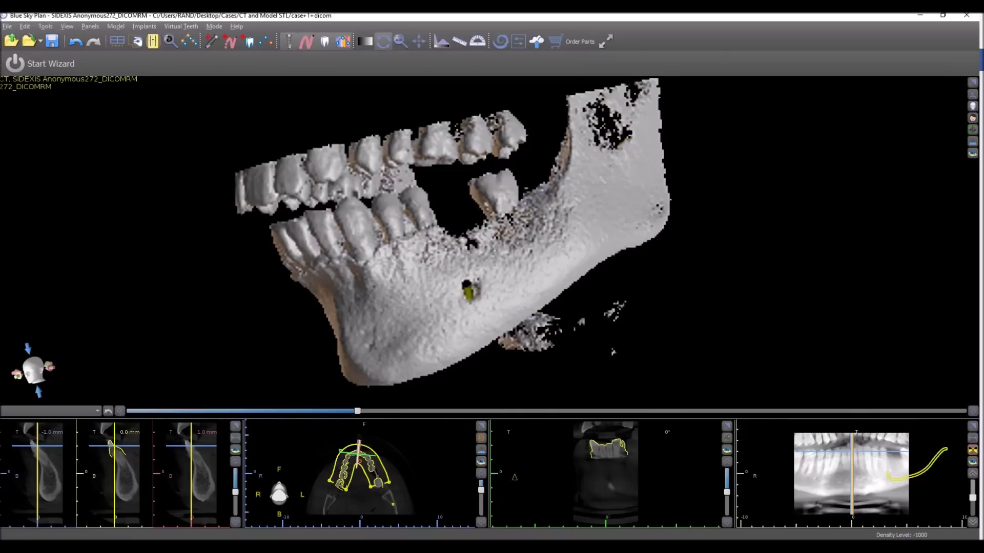
Add a medium Left Mandibular First Molar with an implant from the Brenes Tooth Library in the lower-jaw gap
scroll(489, 241, "down", 1)
left_click_drag(489, 241, 494, 243)
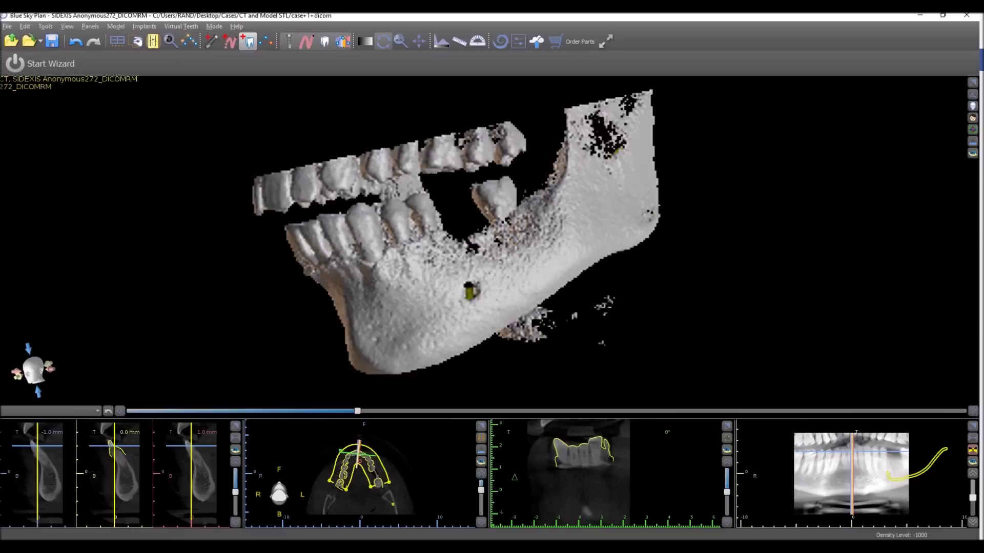
left_click(249, 42)
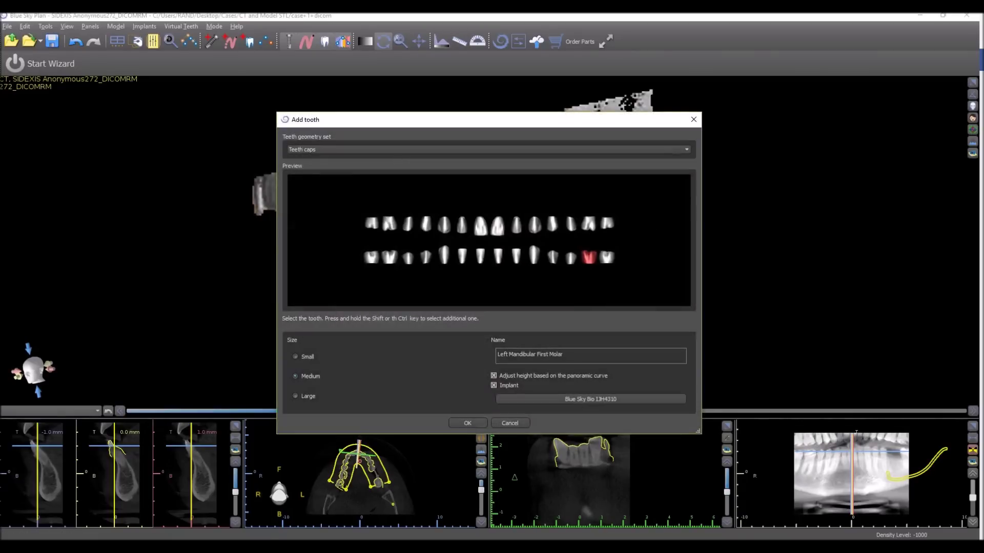
left_click(489, 150)
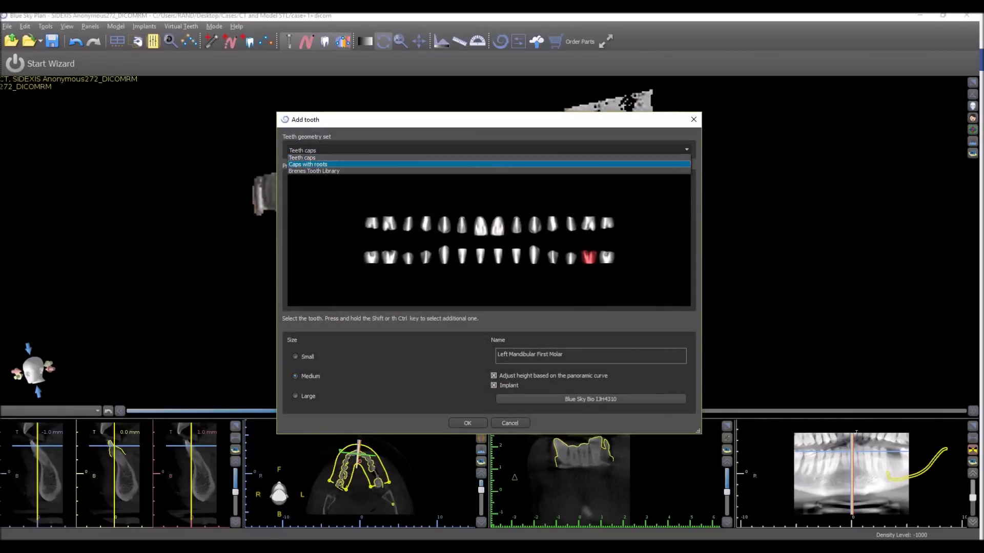
left_click(313, 170)
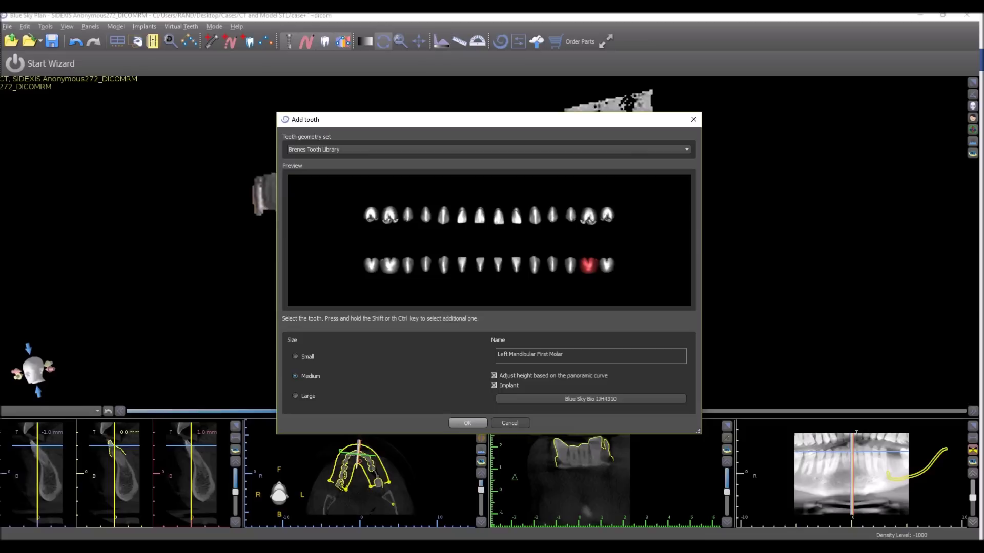
left_click(467, 423)
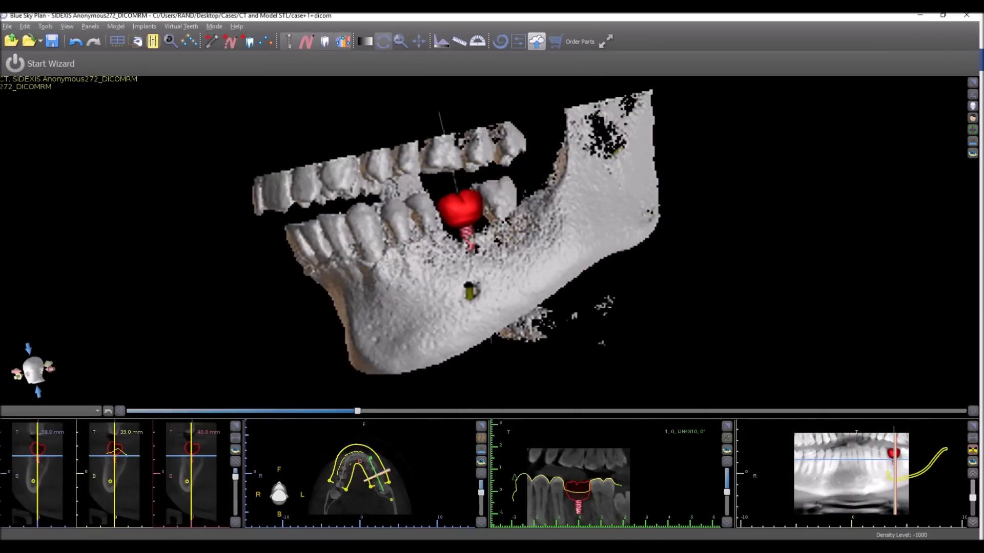
Review the laboratory recipients available for sending the treatment plan via BioBigBox.com, and close the dialog without sending
left_click(537, 41)
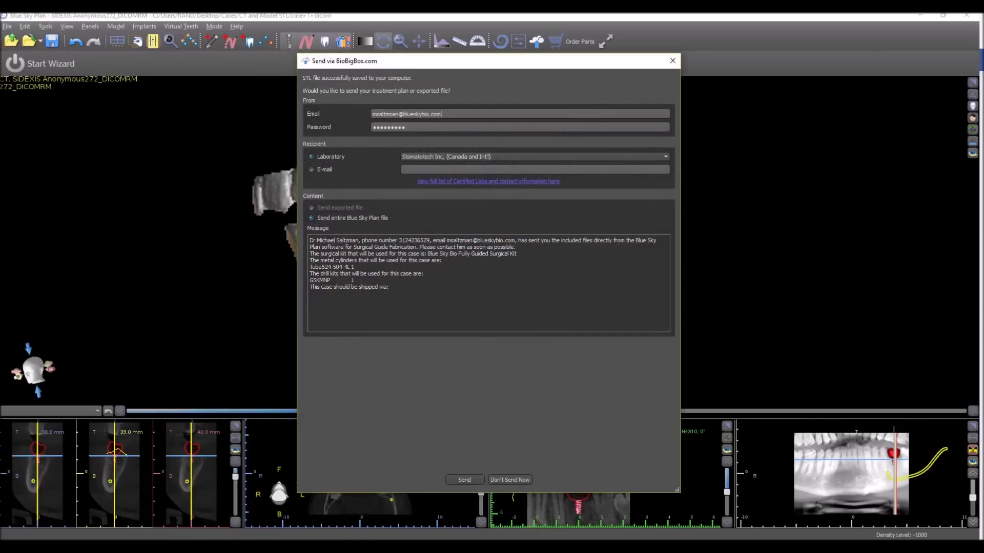
left_click(534, 156)
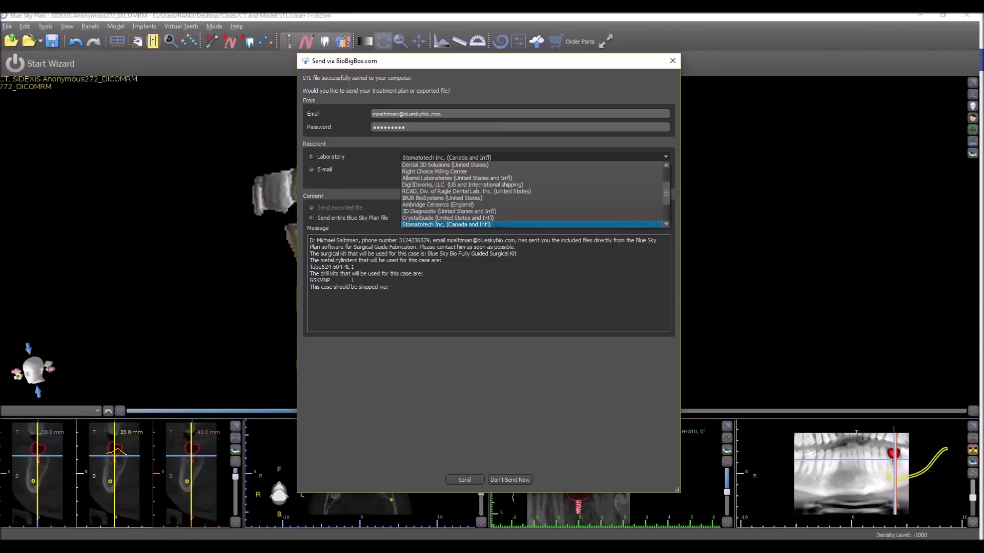
key("Escape")
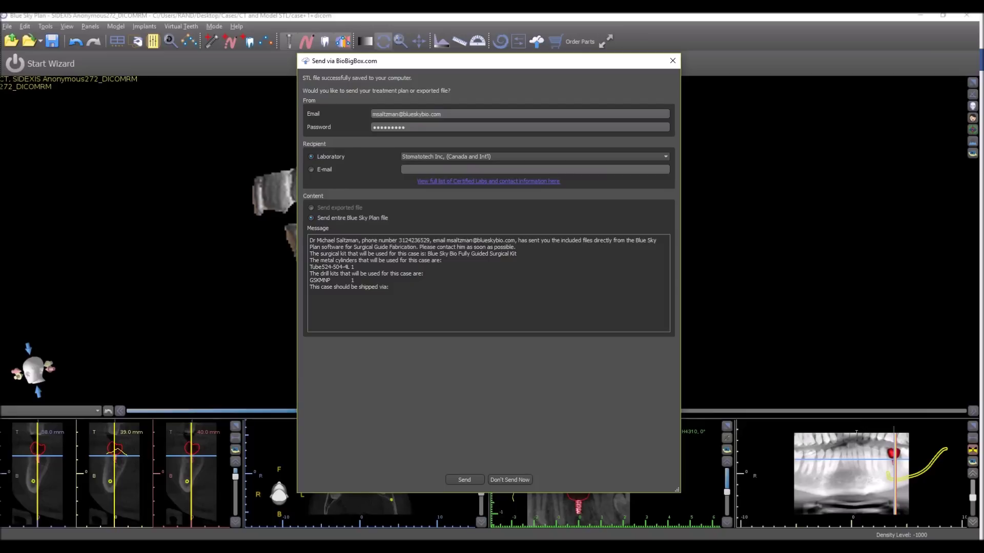
left_click(673, 60)
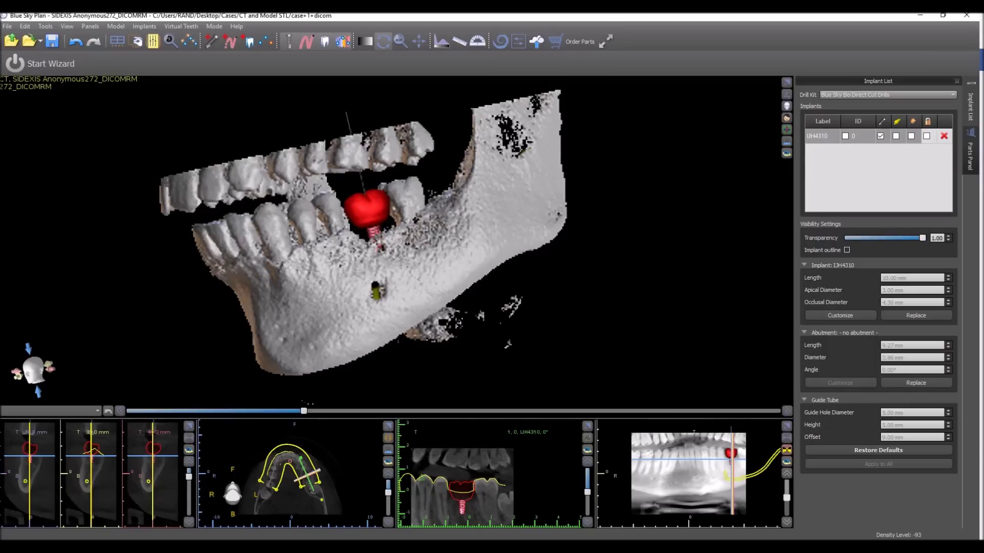
Review the drill kit choices in the implant list and keep Blue Sky Bio Direct Cut Drills
left_click(888, 95)
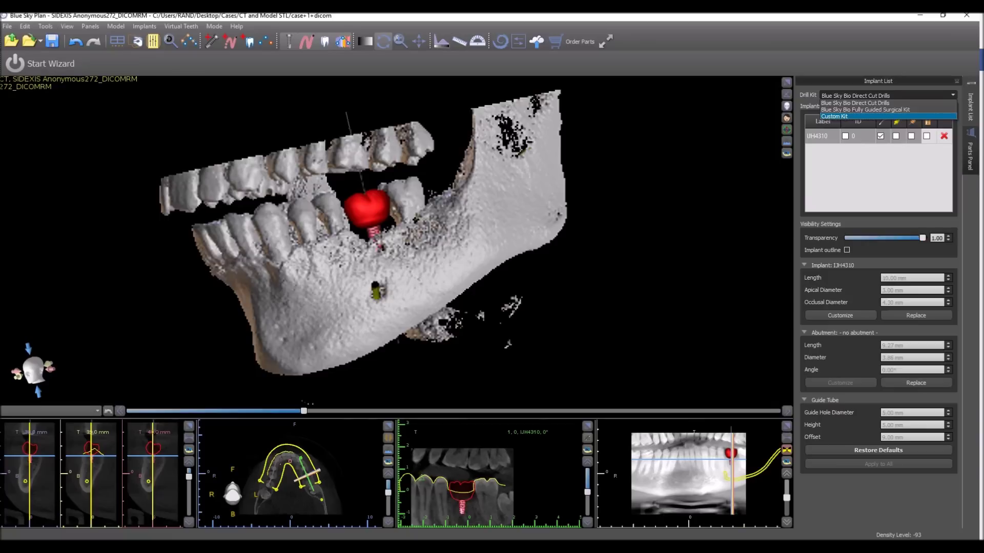
left_click(866, 103)
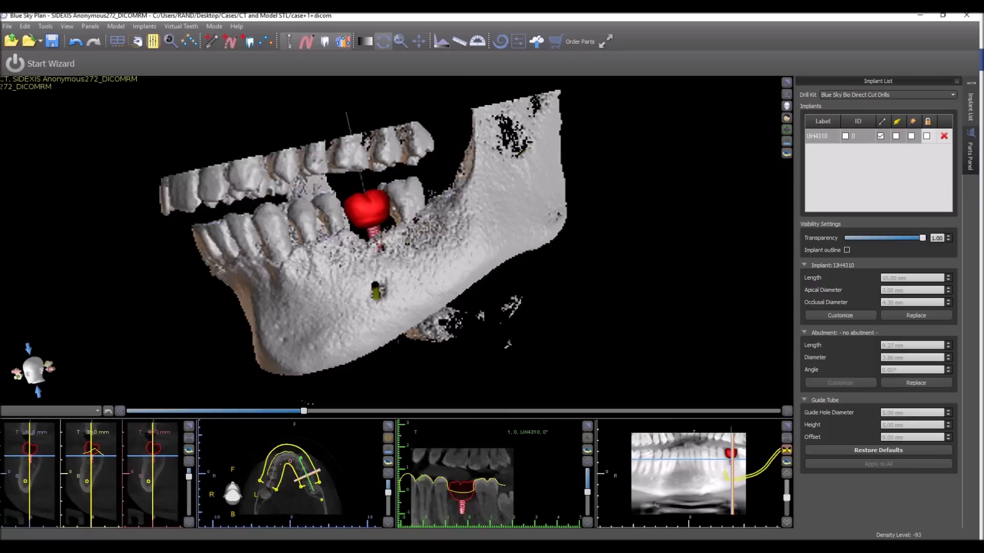
Switch the drill kit to Blue Sky Bio Fully Guided Surgical Kit and back to Direct Cut Drills, and review the required parts
left_click(888, 94)
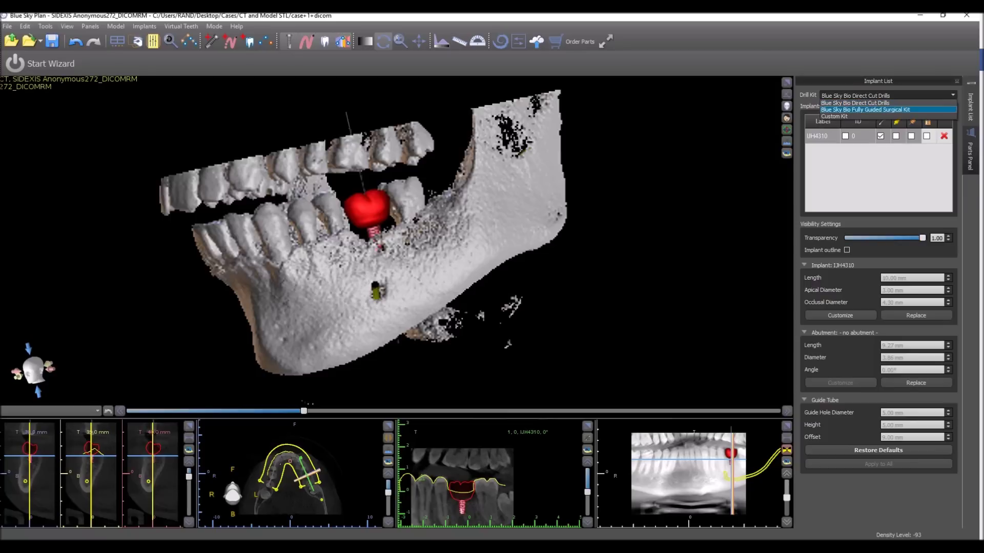
key("Return")
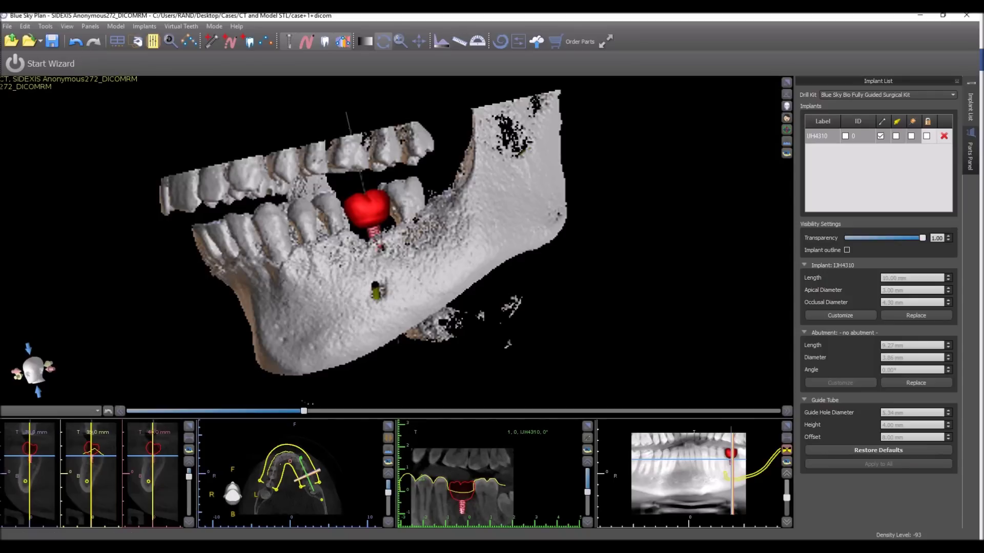
left_click(888, 96)
left_click(888, 105)
left_click(970, 156)
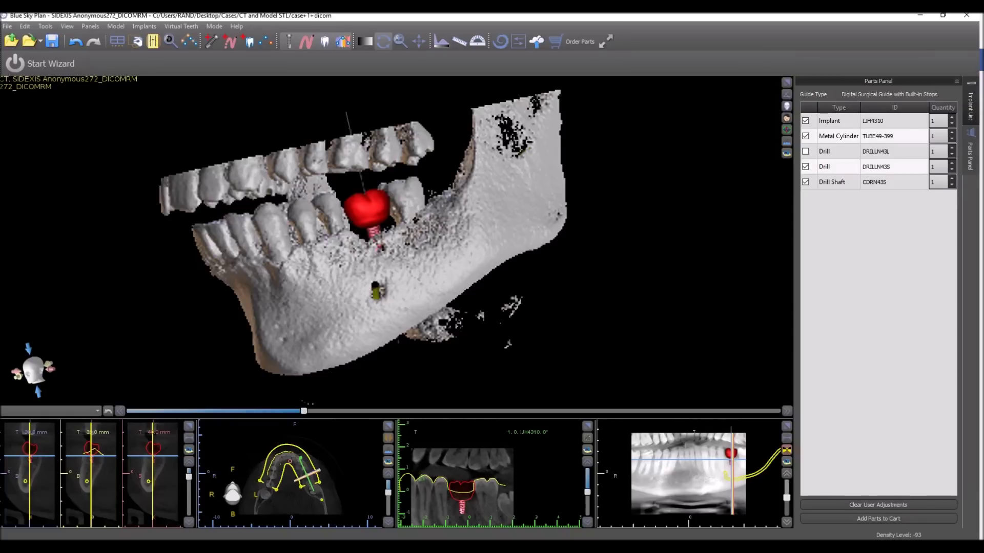
Set the drill kit to Blue Sky Bio Fully Guided Surgical Kit and review the parts list for this kit
left_click(970, 106)
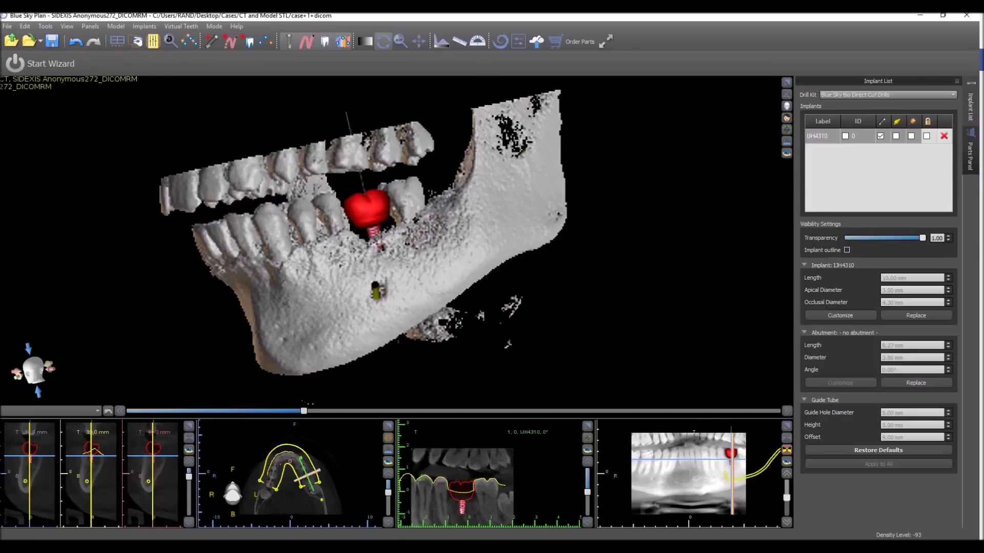
left_click(889, 96)
left_click(865, 110)
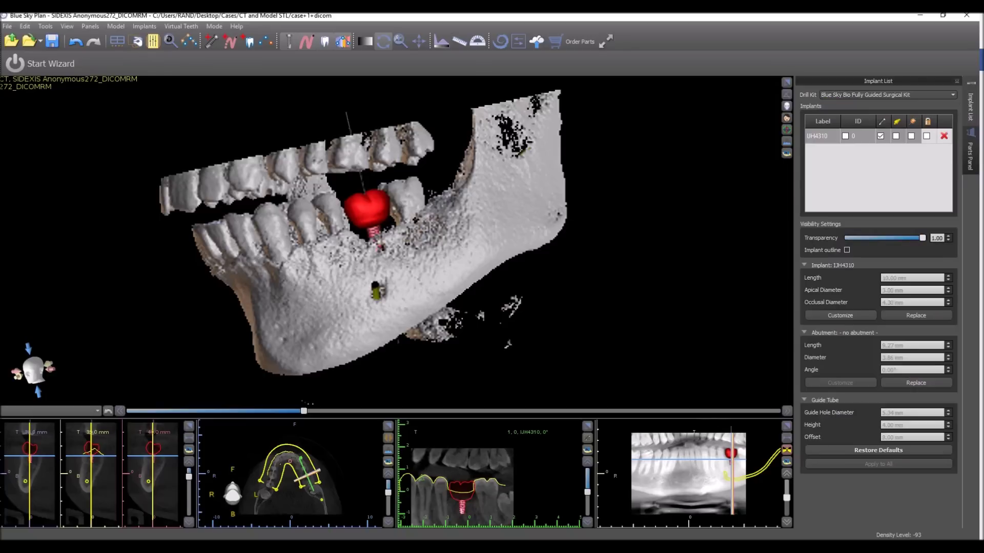
left_click(970, 156)
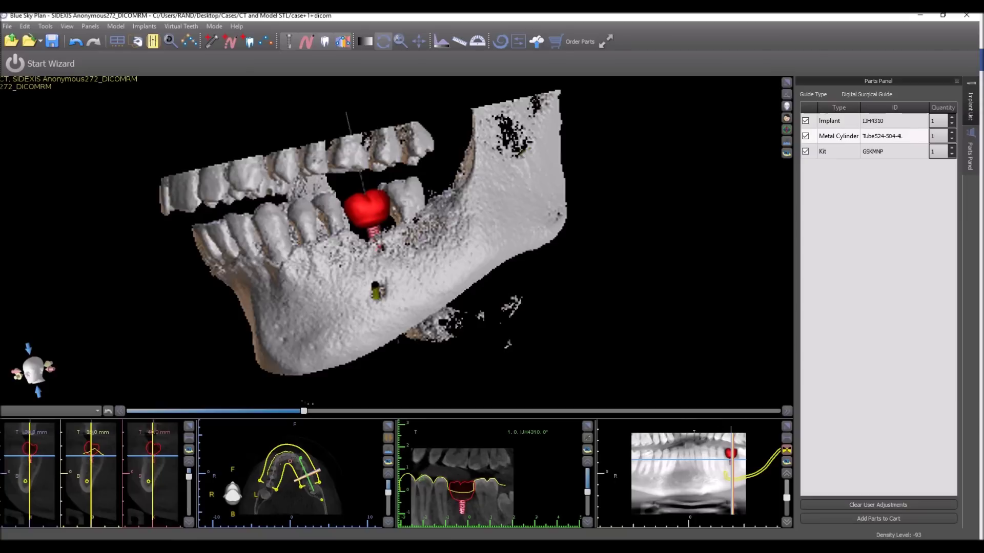
Change the implant's drill kit to Custom Kit
left_click(970, 107)
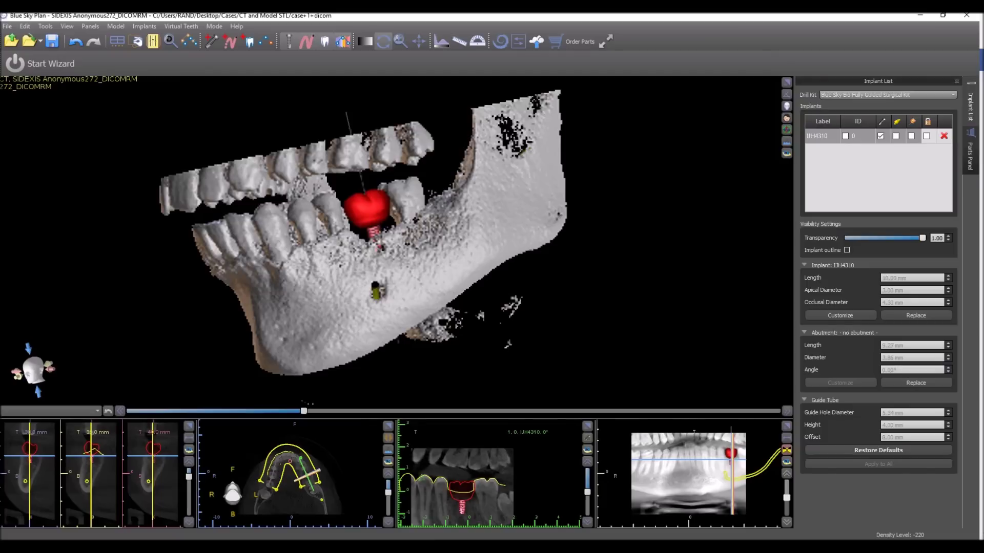
left_click(888, 95)
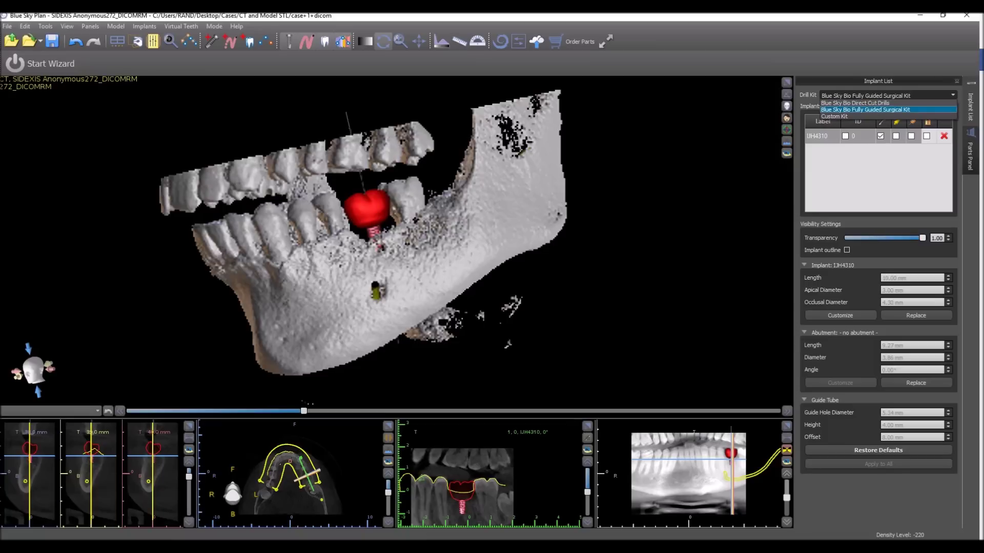
key("Down")
key("Return")
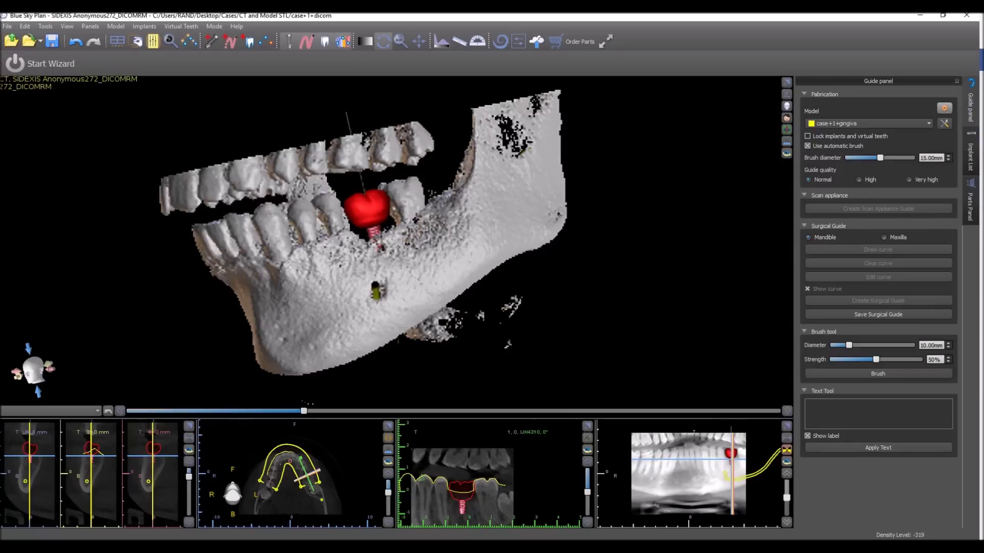
Open the fabrication settings for the surgical guide
left_click(945, 109)
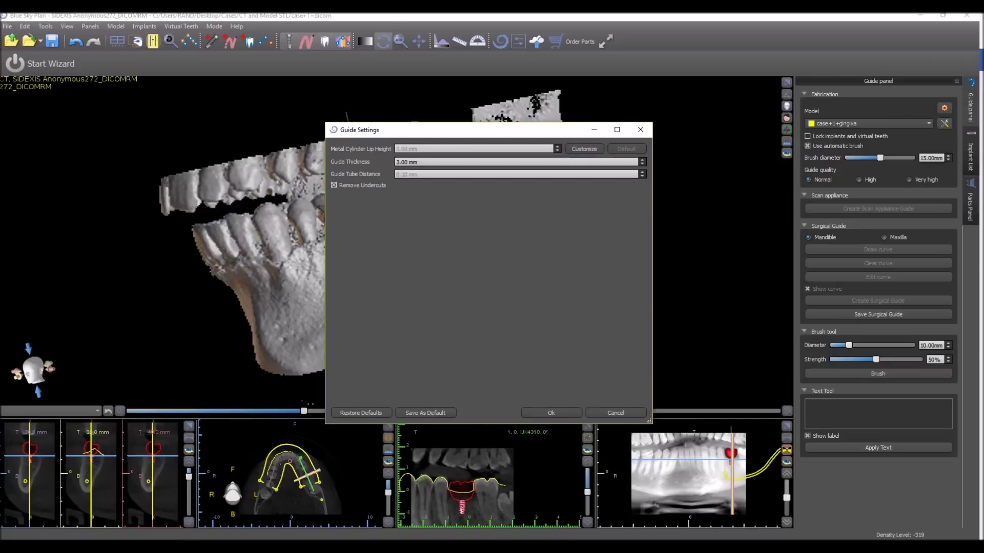